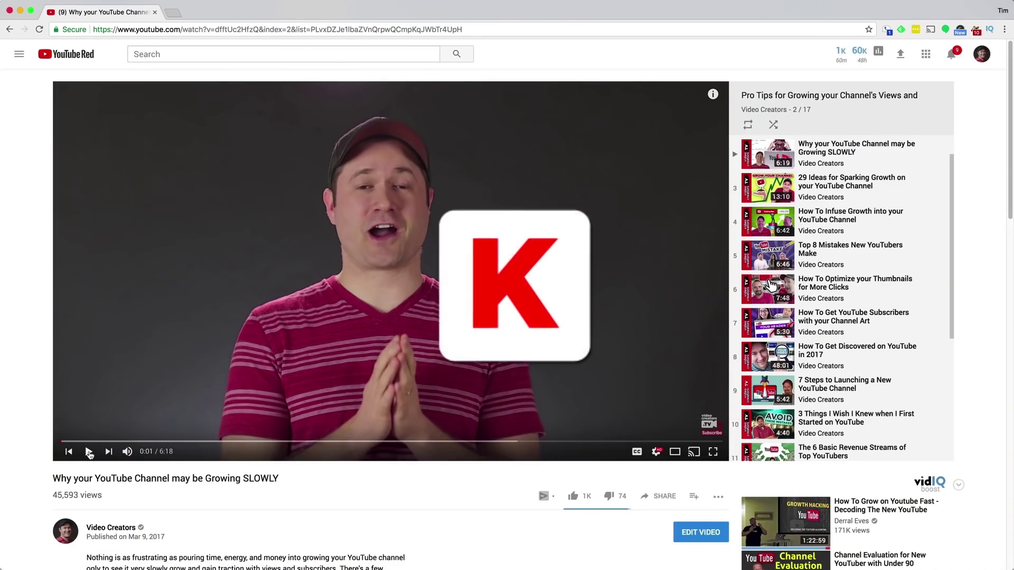
Skip the channel-growth video ahead ten seconds, then back ten seconds.
key("l")
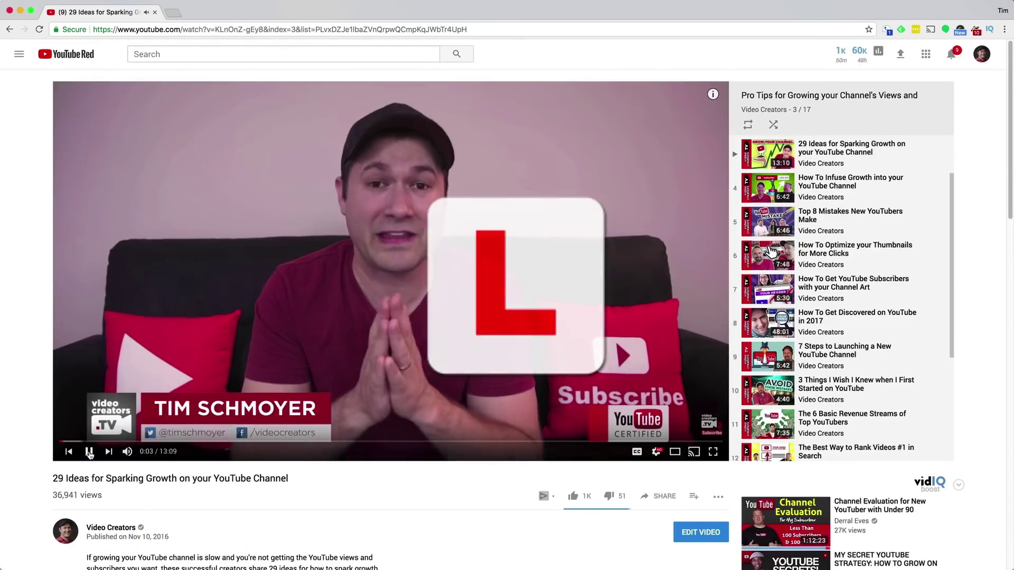
key("j")
key("j")
key("j")
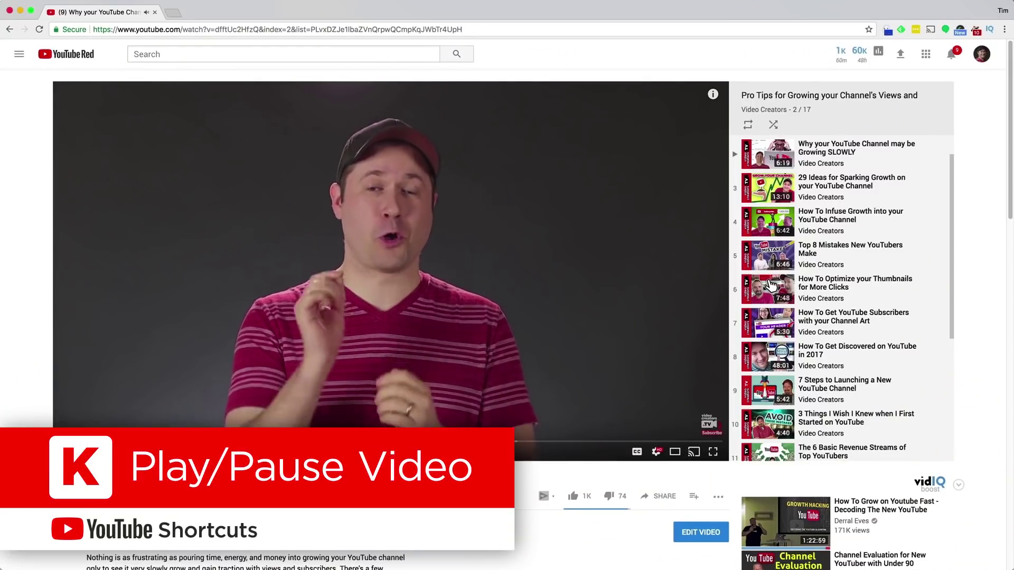
Pause Growing SLOWLY, seek ±10 seconds twice each, skip ahead five seconds, then jump to the end.
key("k")
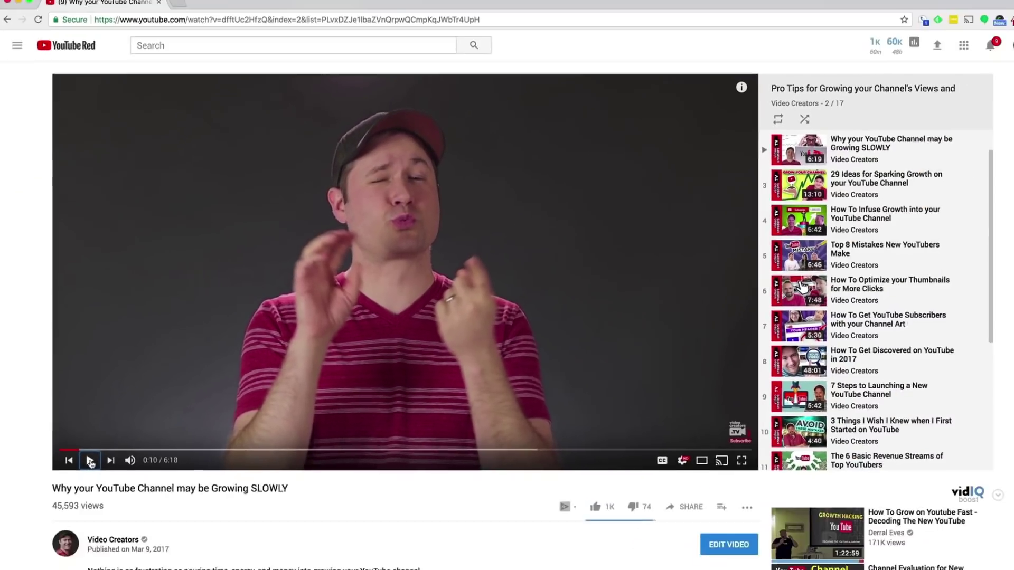
key("l")
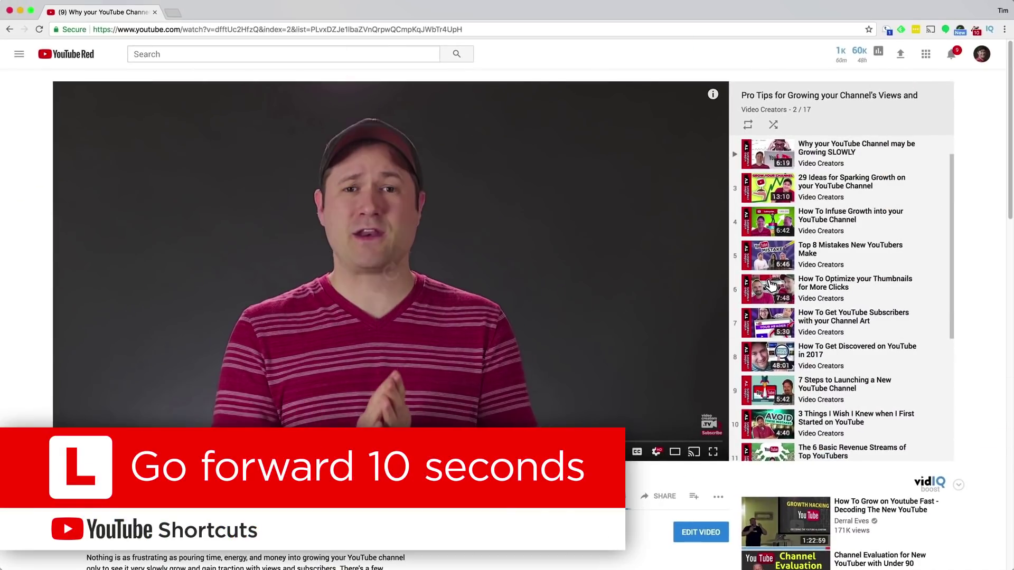
key("l")
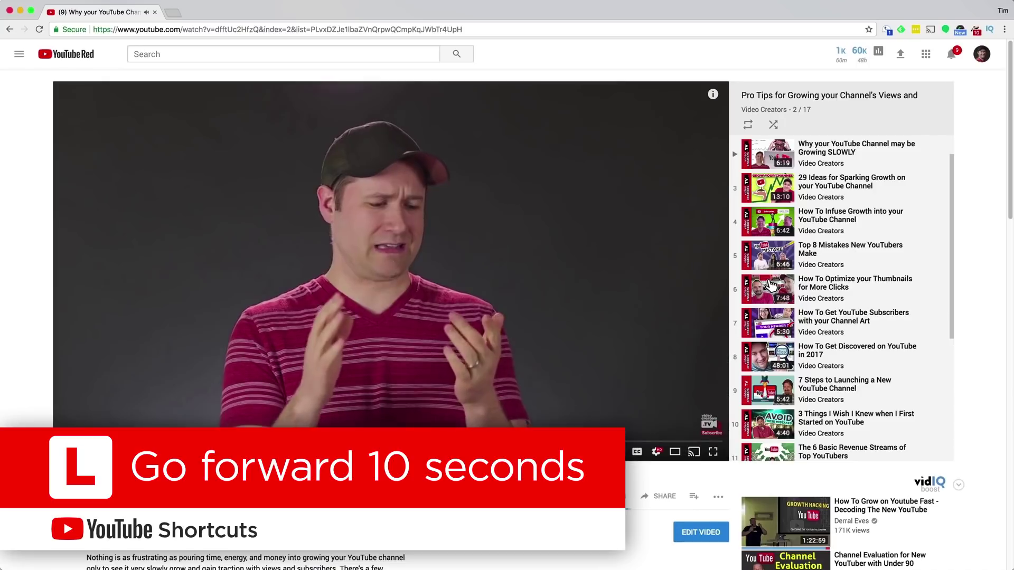
key("j")
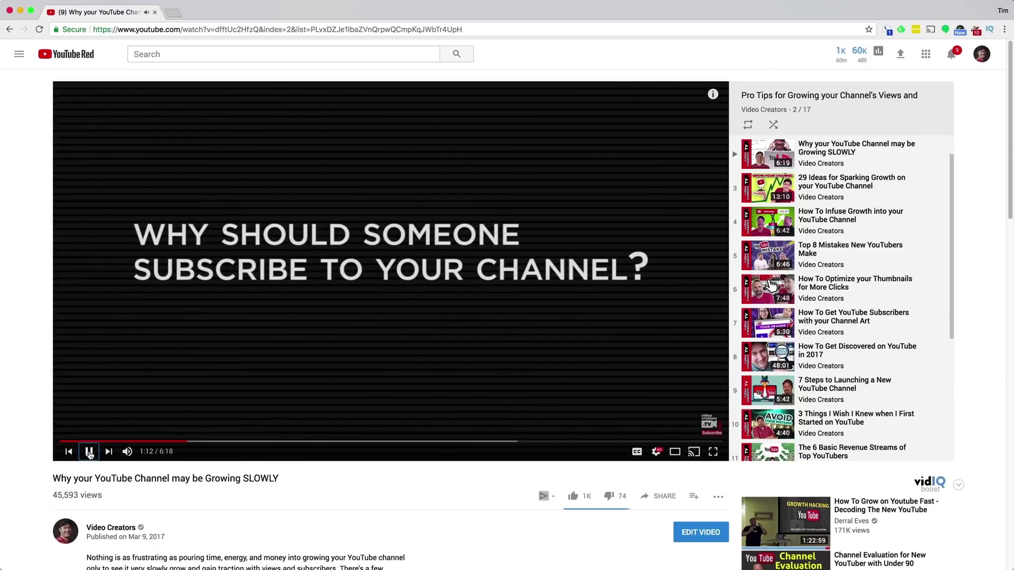
key("j")
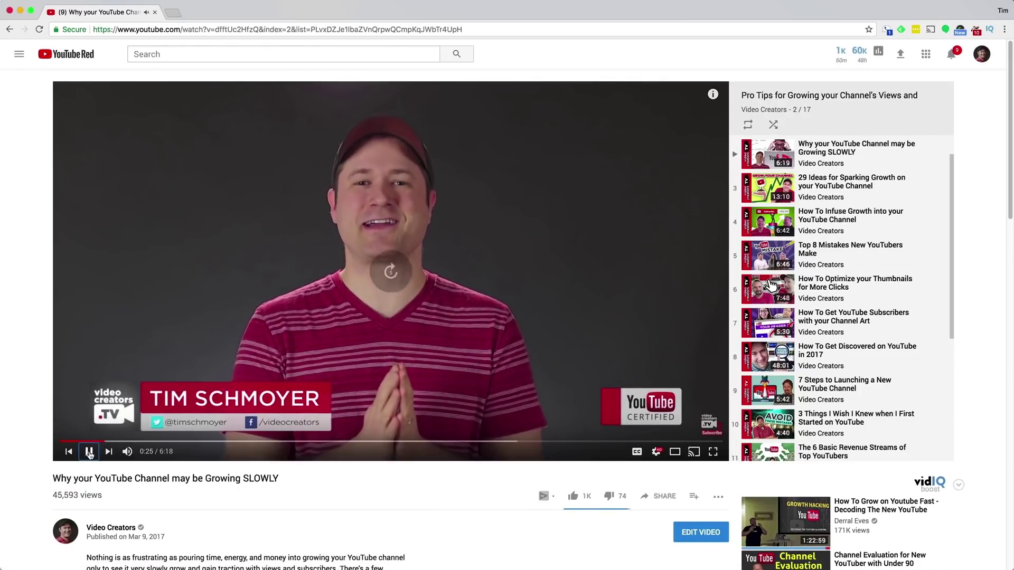
key("Right")
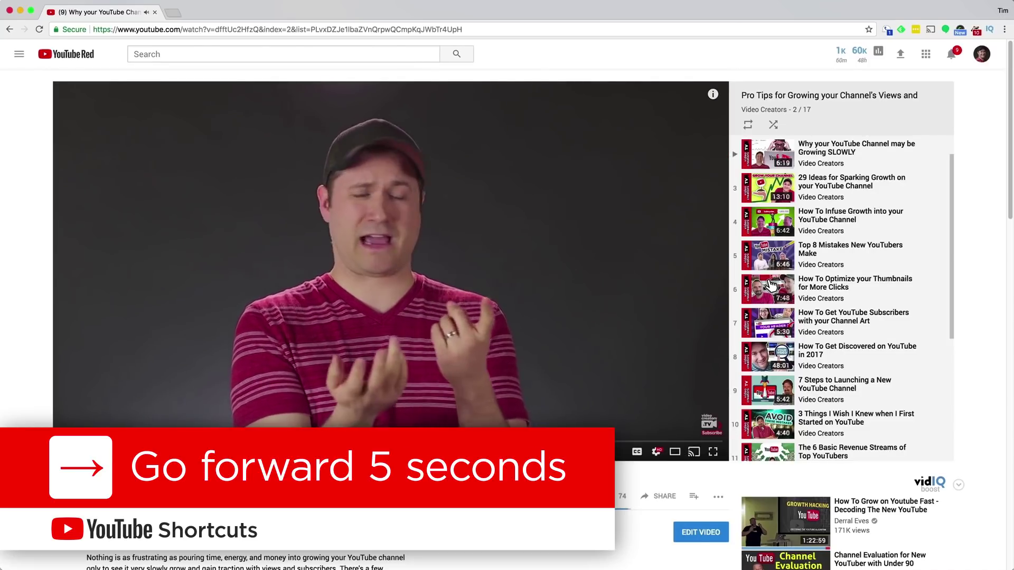
key("Left")
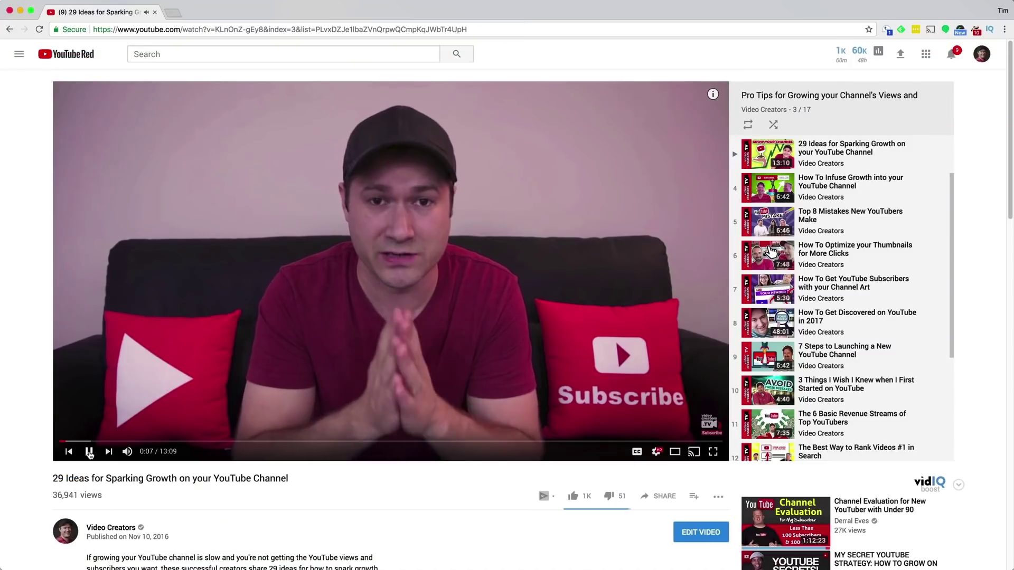
Raise then lower the 29 Ideas volume, then mute, unmute and mute it again.
key("Up")
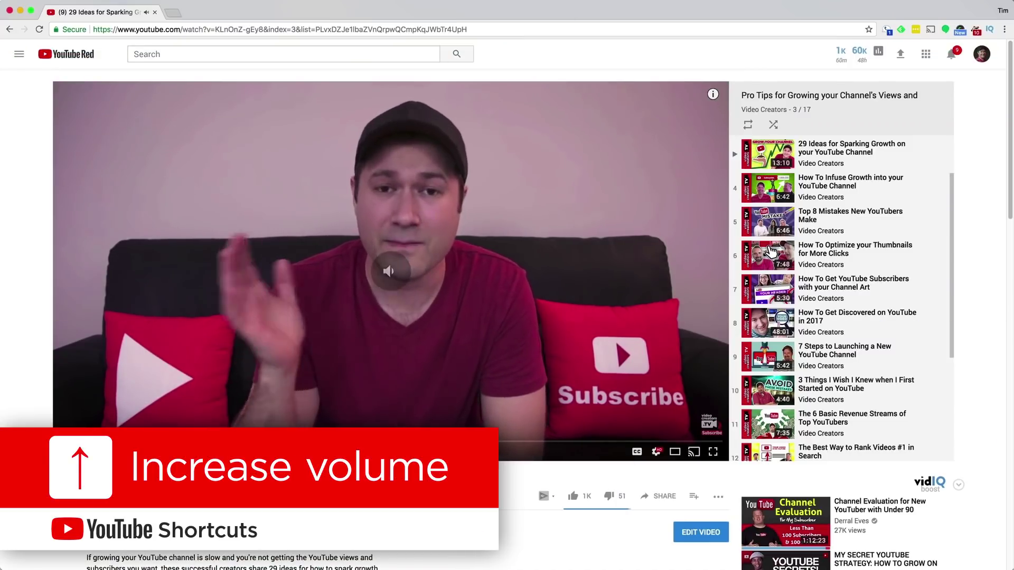
key("Down")
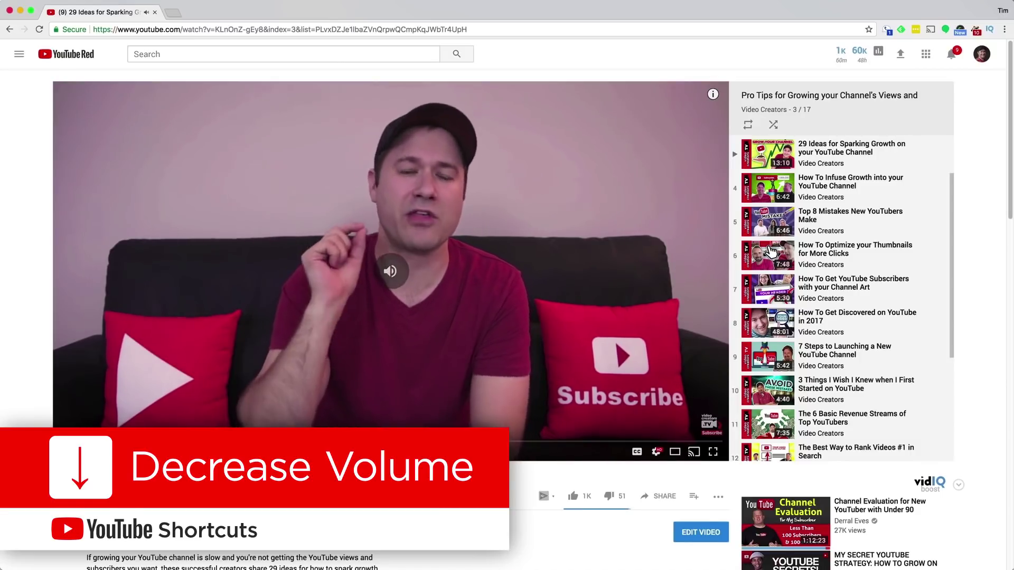
key("m")
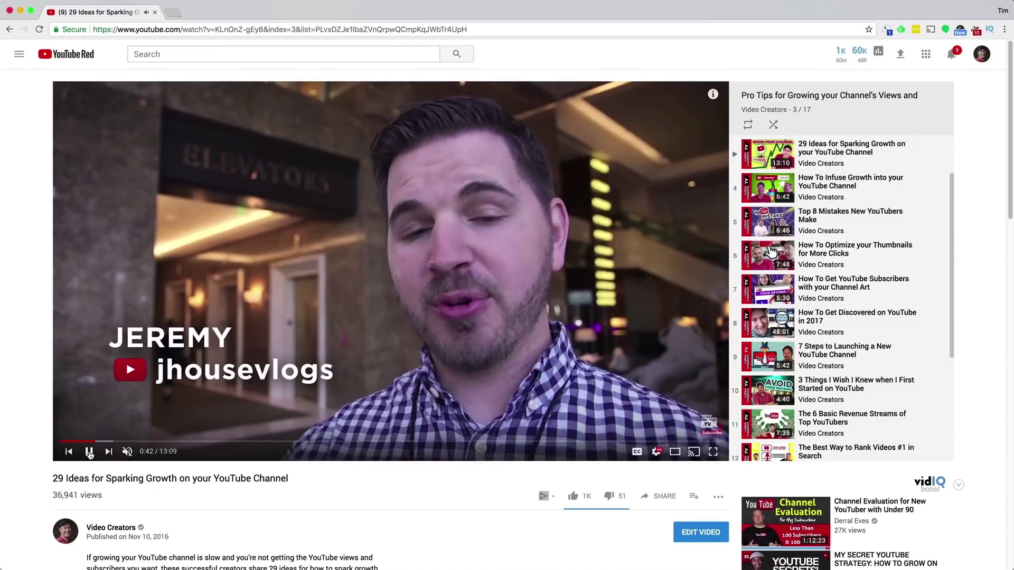
key("m")
key("m")
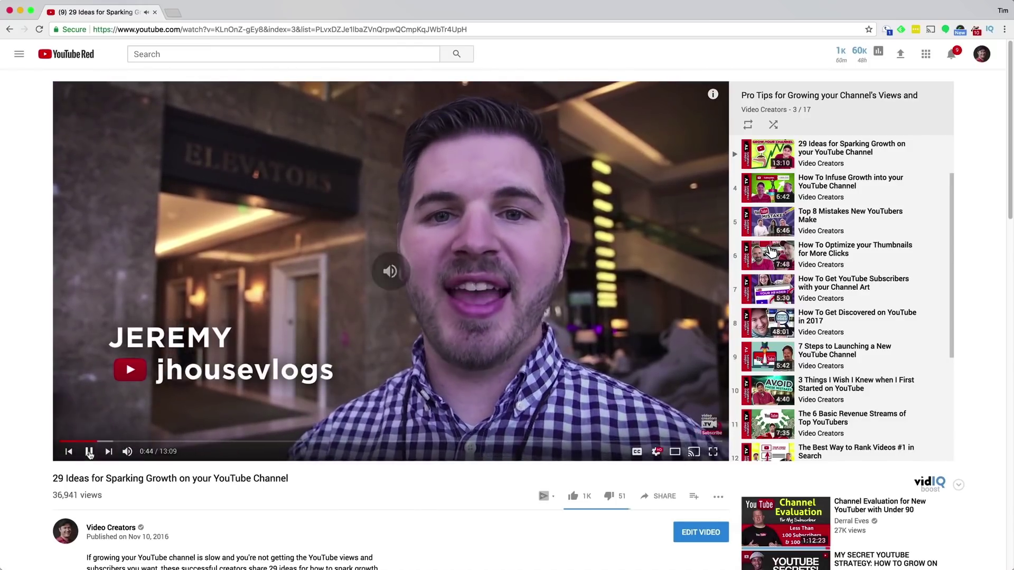
key("m")
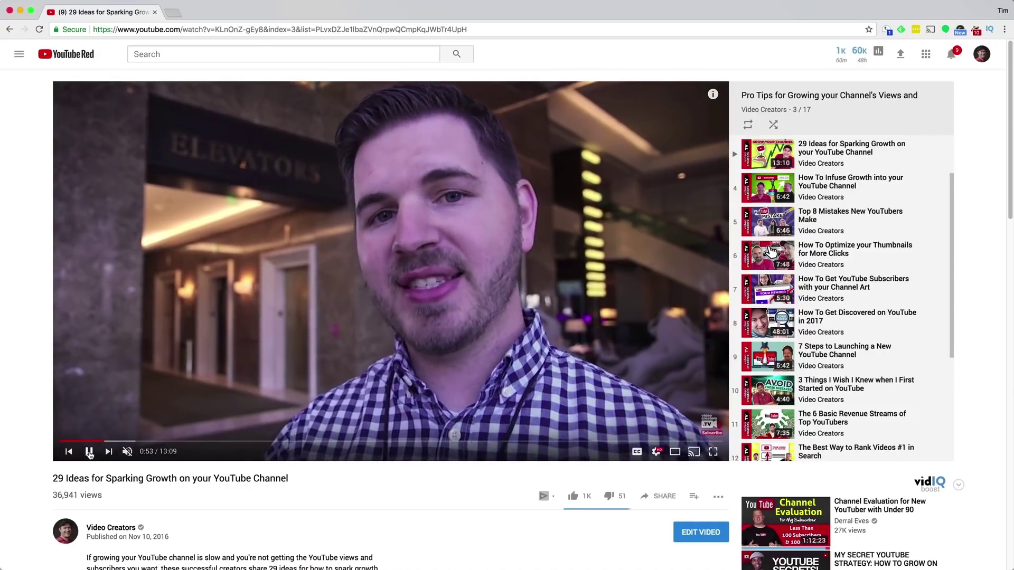
Toggle captions on and off, then on and off once more.
key("c")
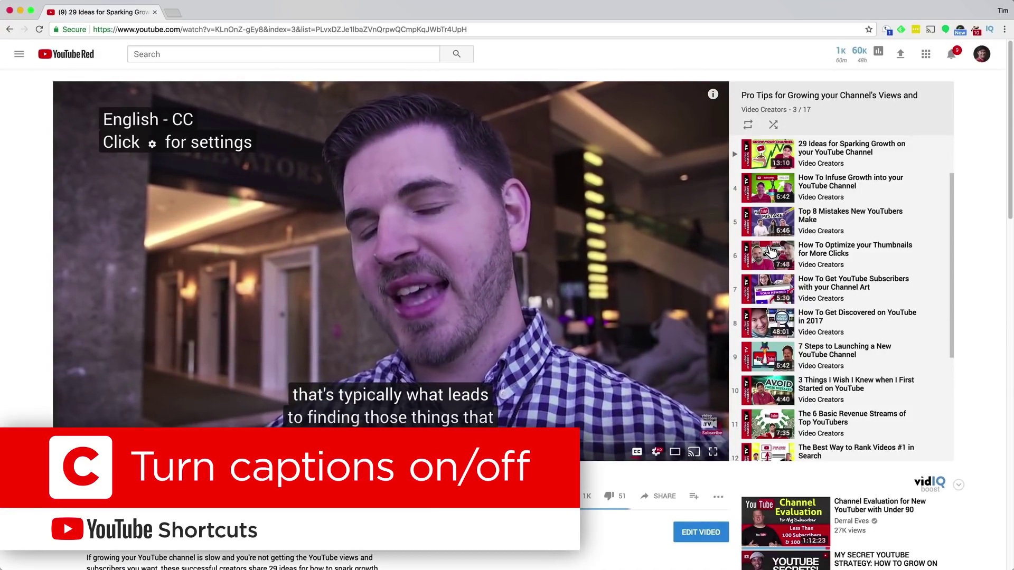
key("c")
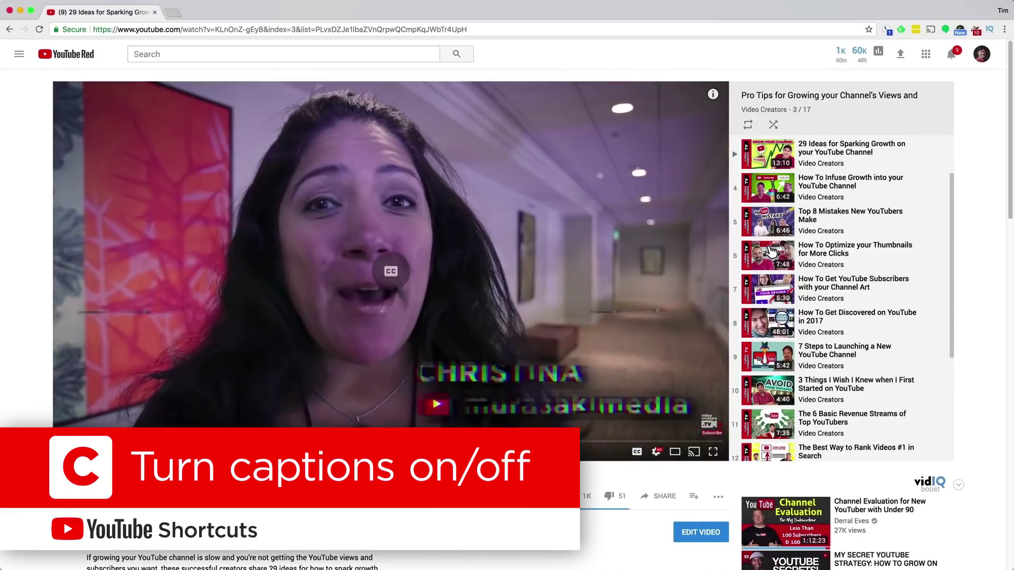
key("c")
key("c")
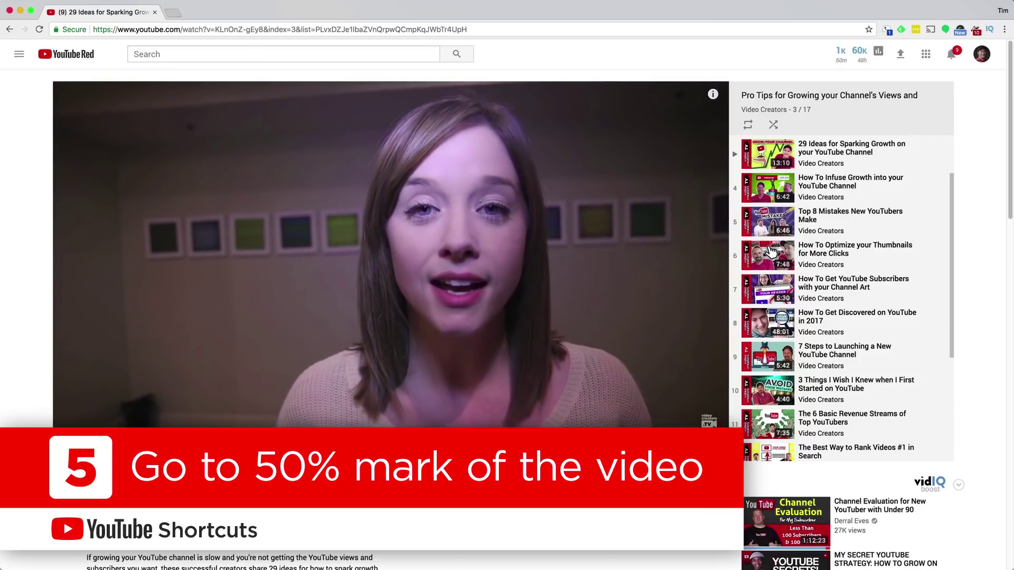
Jump through the video's 80%, 30%, 50%, 70% and 90% points.
key("8")
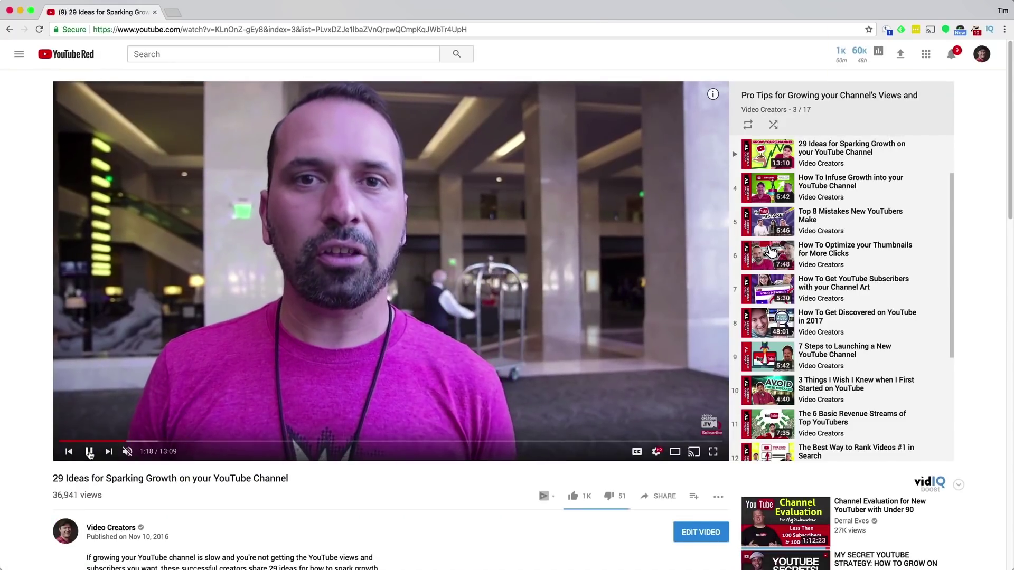
key("3")
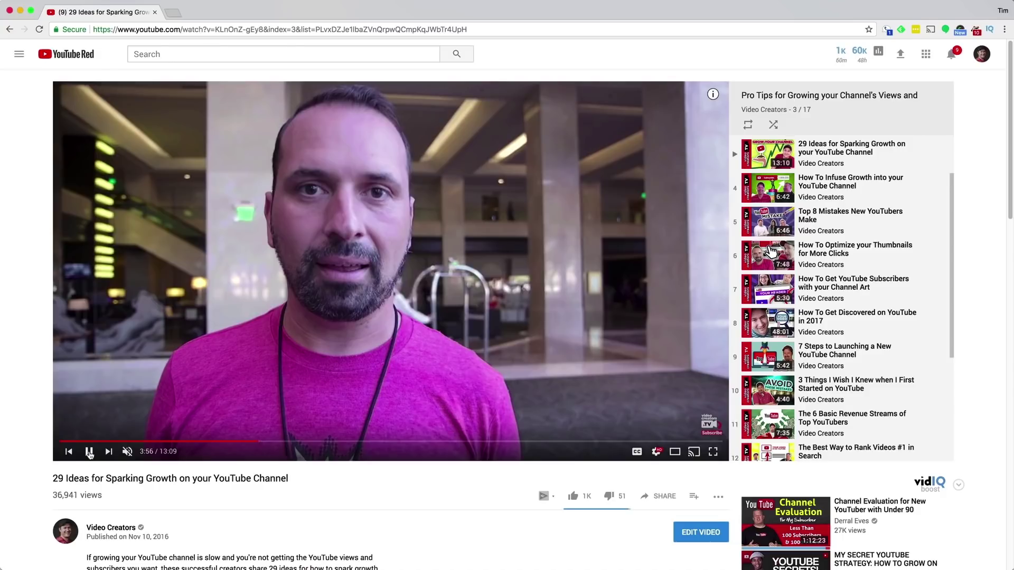
key("5")
key("7")
key("9")
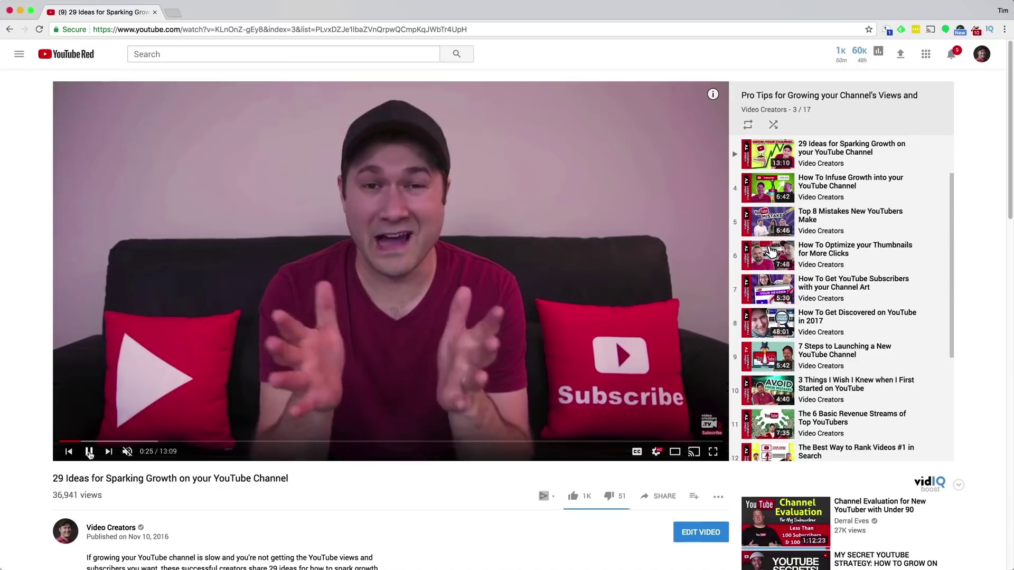
Lower the 29 Ideas playback speed two notches with Shift+comma.
key("shift+comma")
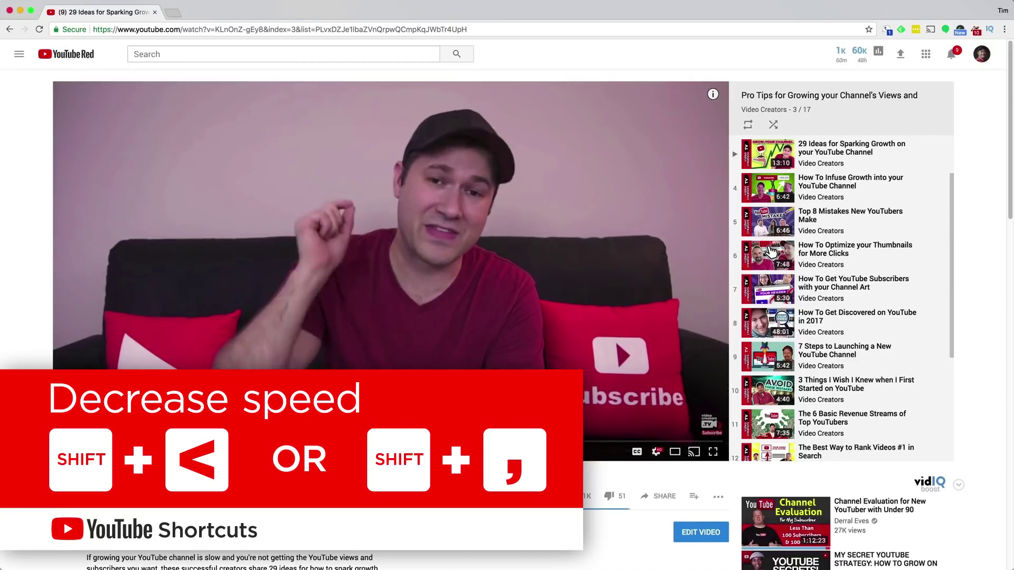
key("shift+comma")
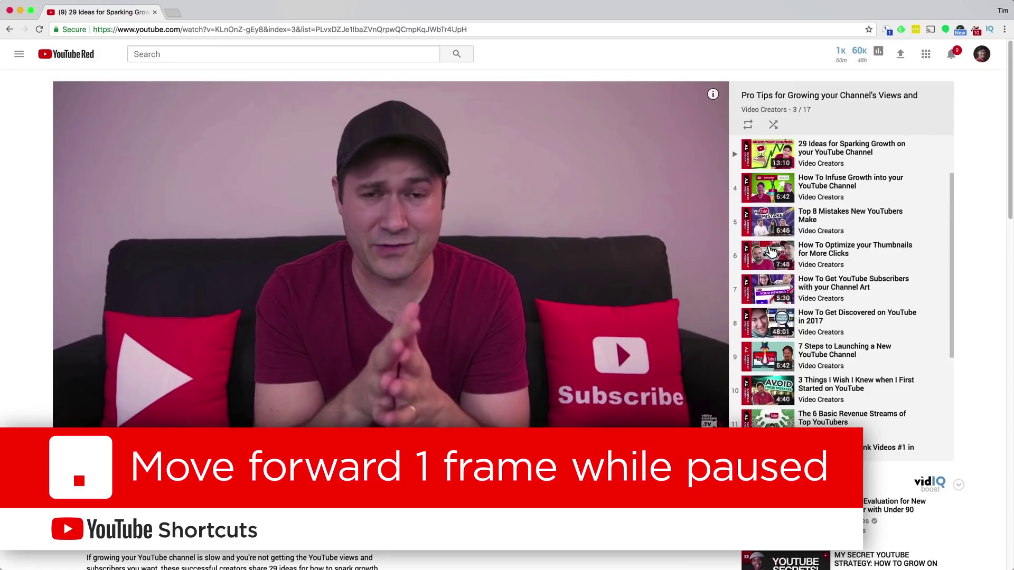
Step the paused video a frame, then visit How To Infuse Growth and return to 29 Ideas.
key(".")
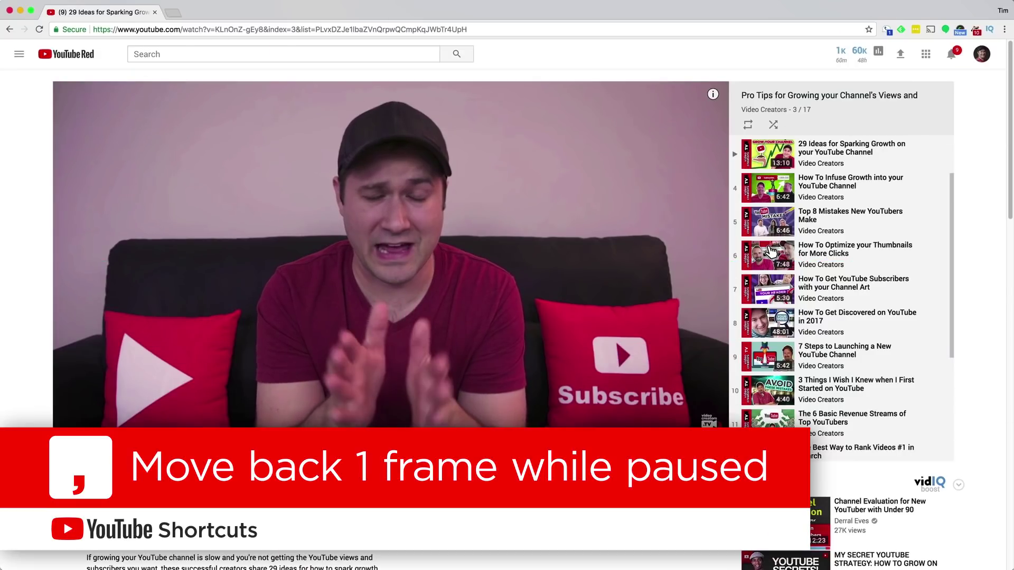
key("k")
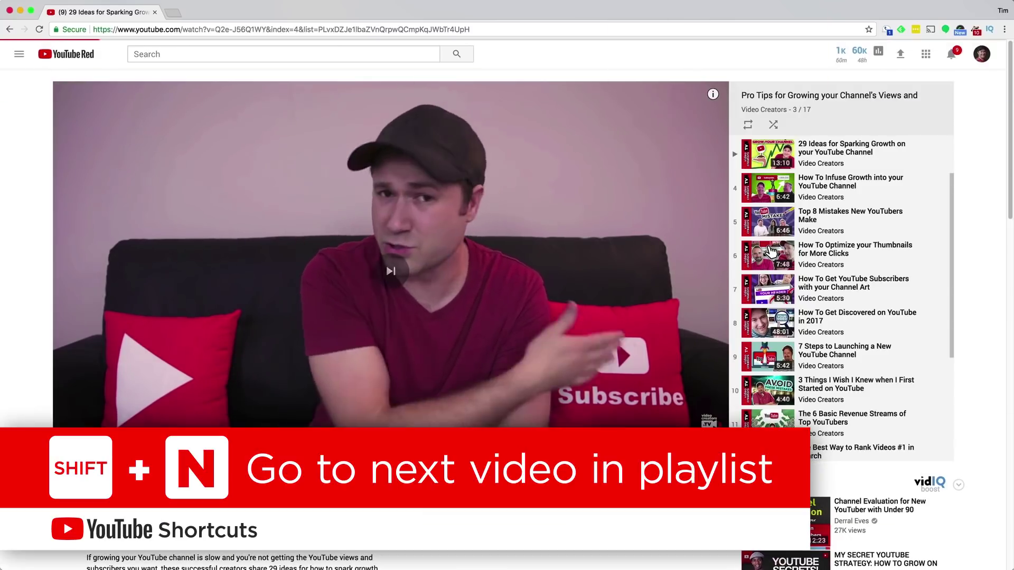
key("shift+n")
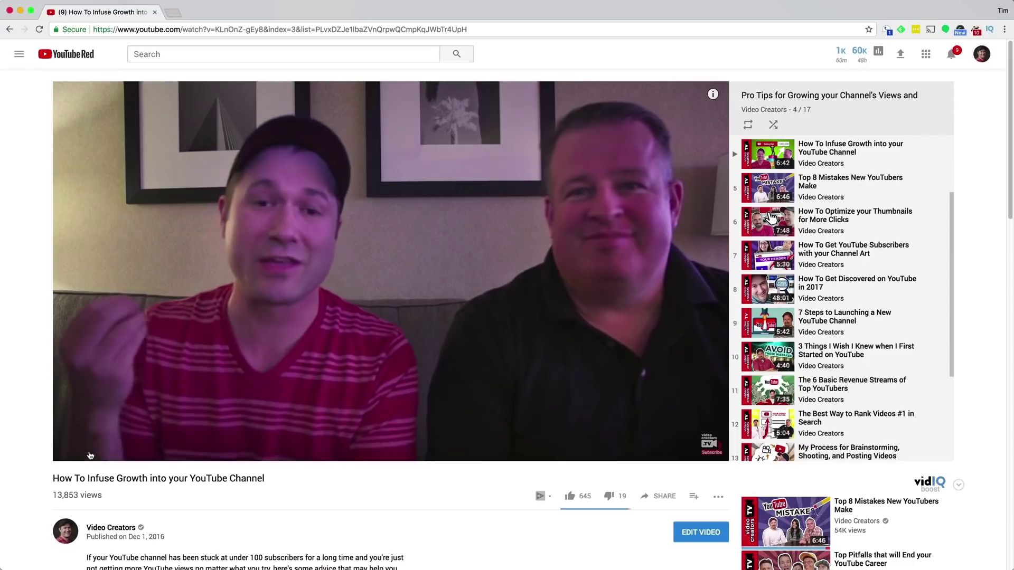
key("shift+p")
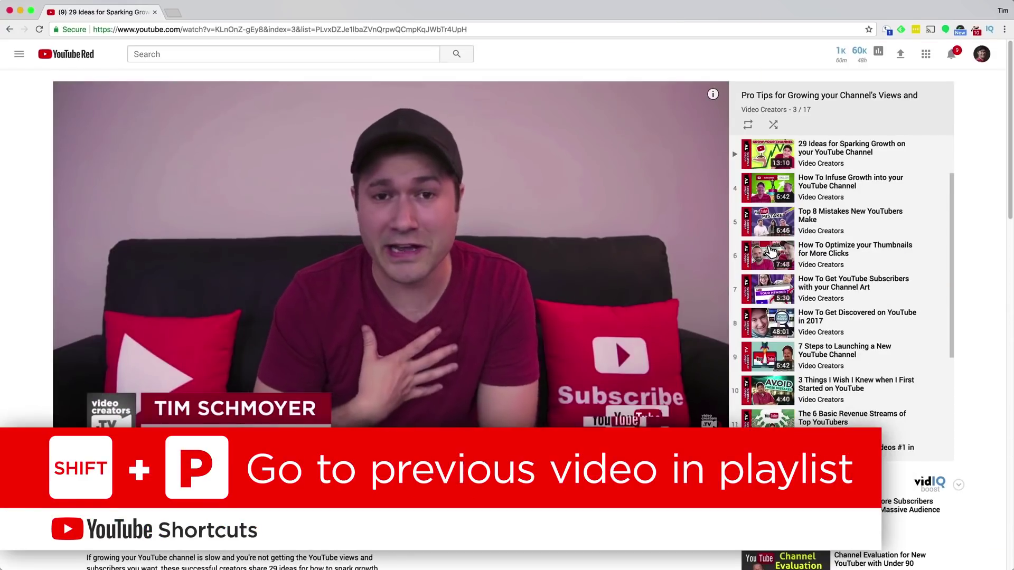